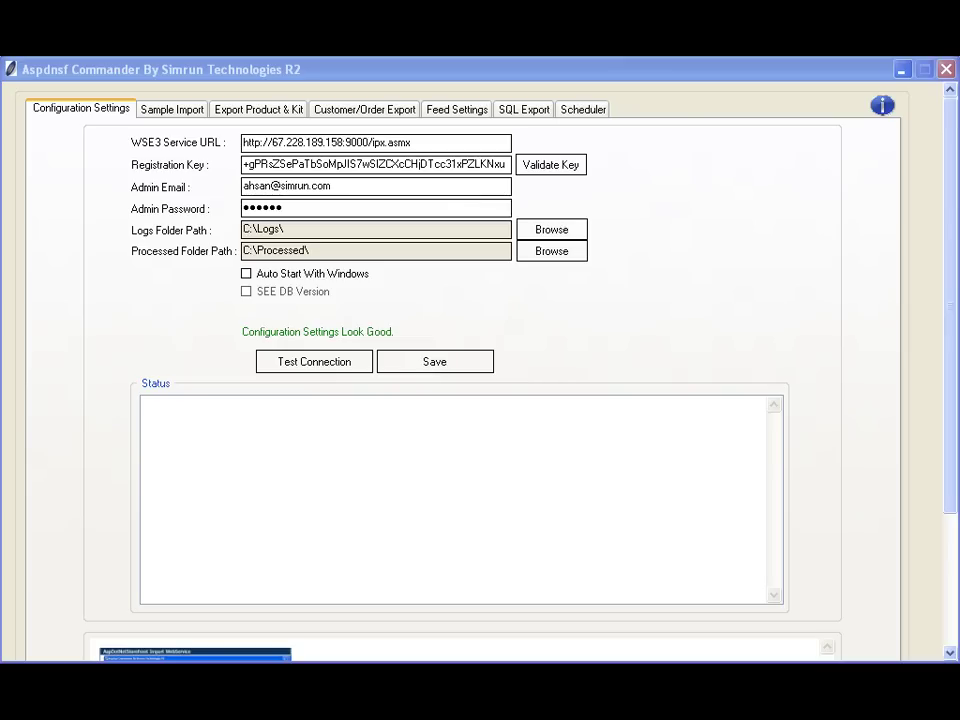
On the Sample Import page, set the import Action to Insert
left_click(175, 112)
left_click(259, 112)
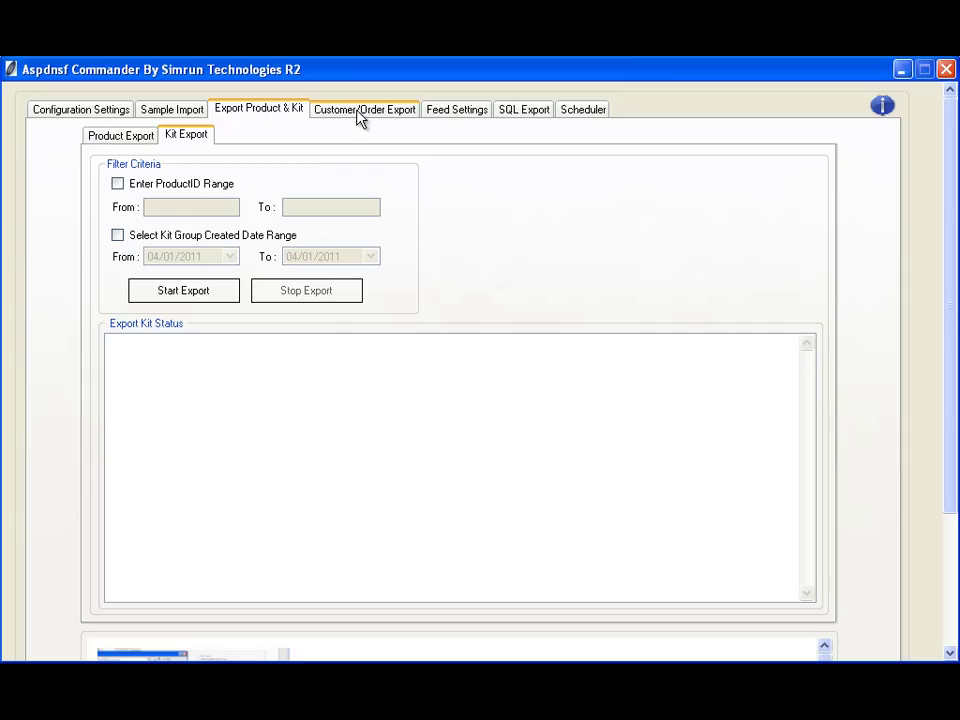
left_click(510, 118)
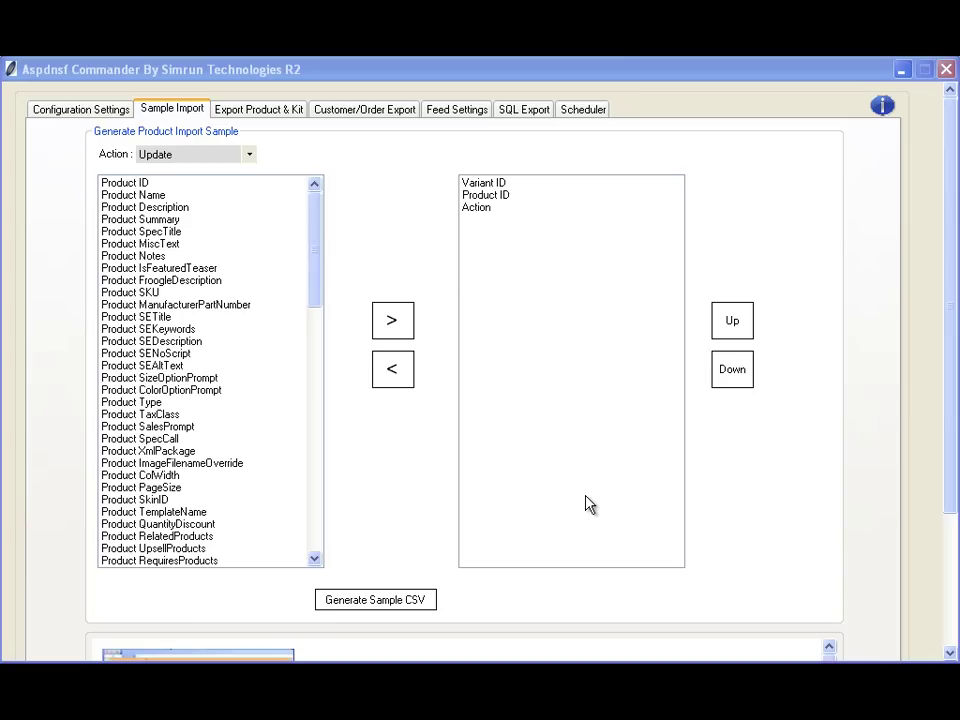
left_click(249, 155)
left_click(233, 197)
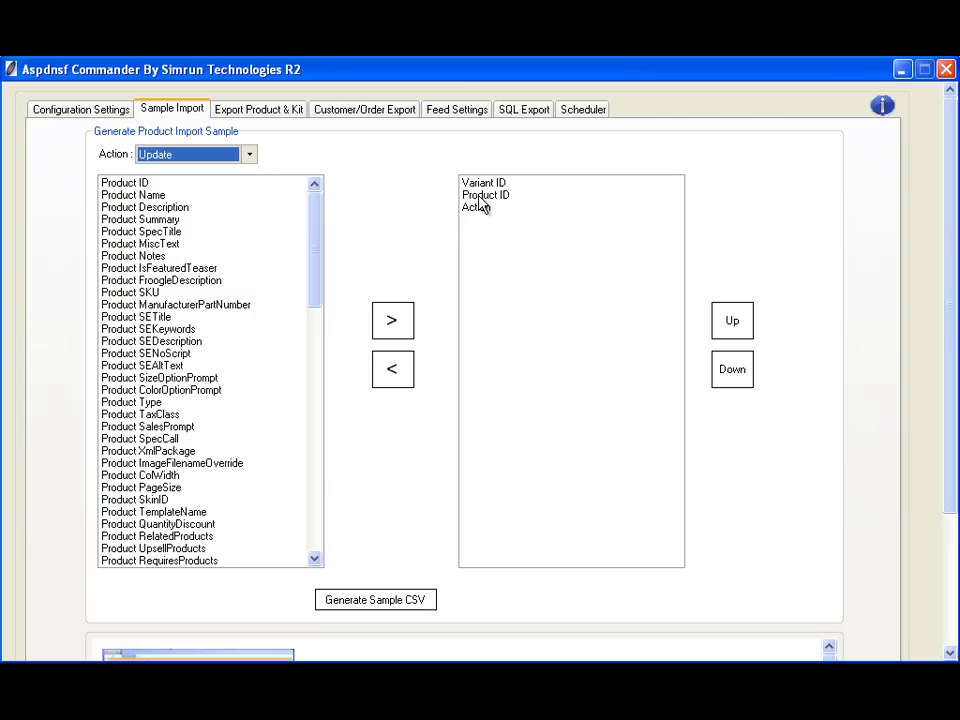
left_click(248, 156)
left_click(230, 185)
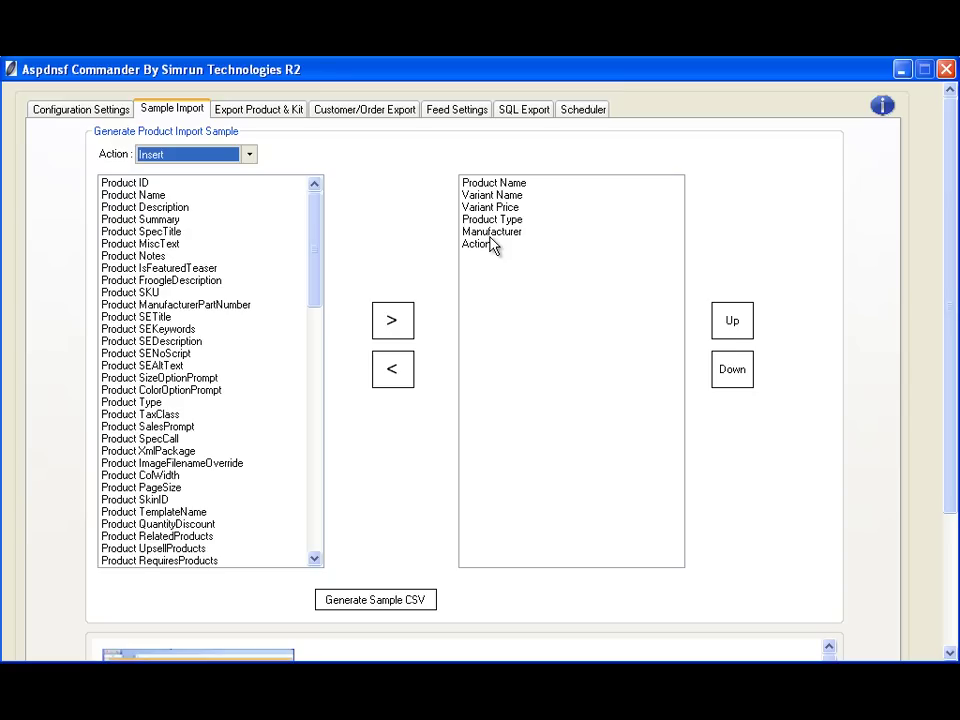
Add Product Description, Summary and SpecTitle to the sample fields
left_click_drag(315, 236, 186, 304)
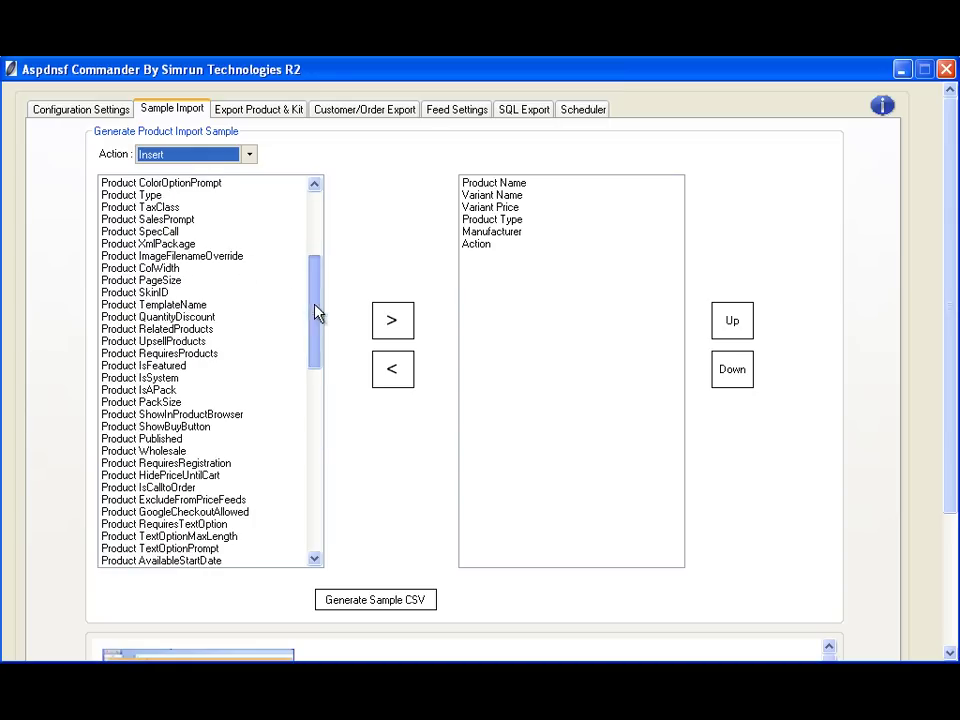
scroll(322, 288, "up", 8)
left_click(150, 207)
left_click(391, 320)
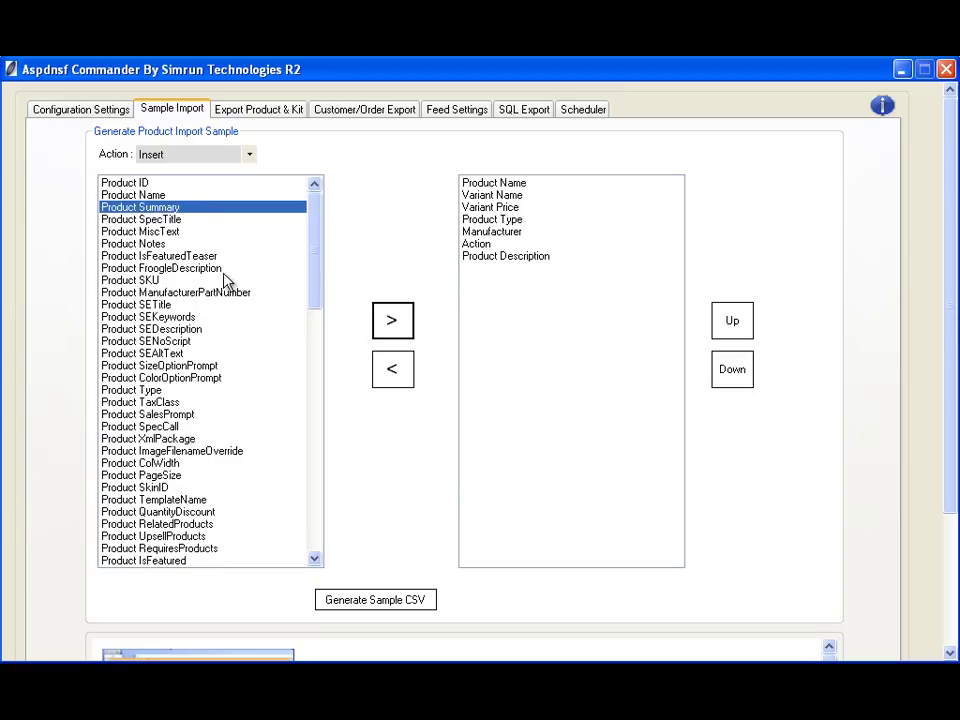
left_click(389, 319)
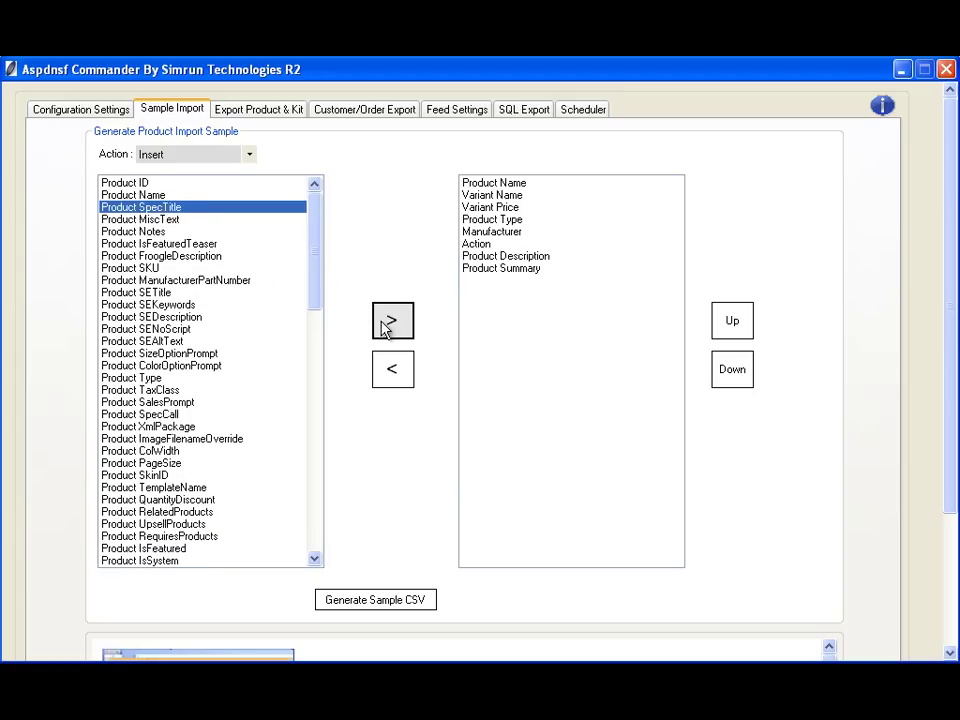
left_click(389, 320)
Add Variant Inventory, DisplayOrder and Notes to the sample fields
left_click_drag(317, 279, 325, 540)
left_click(150, 341)
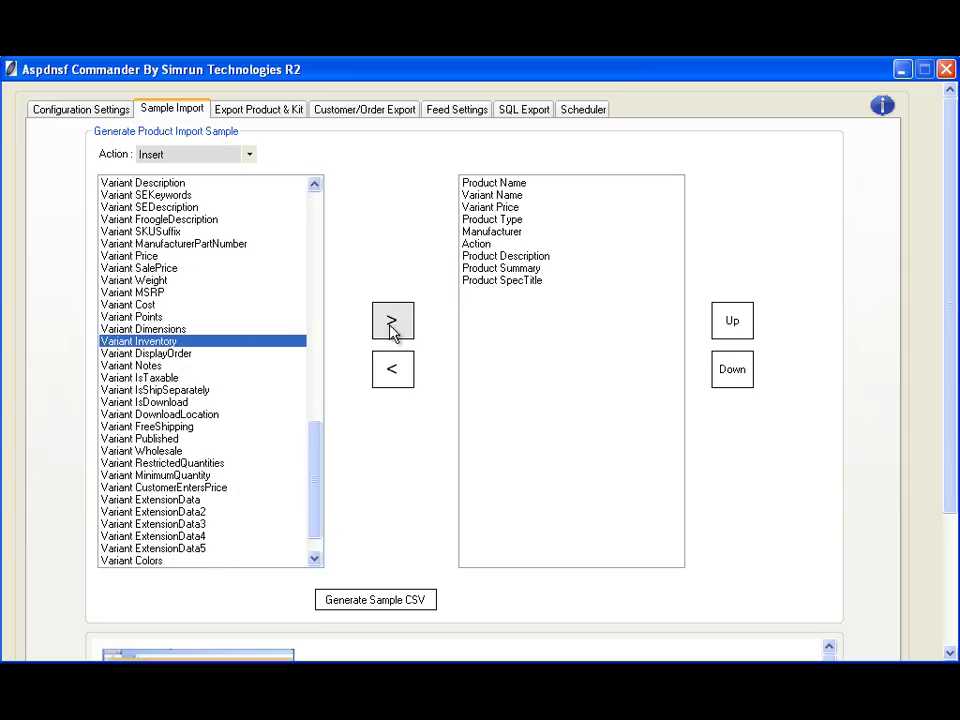
left_click(390, 322)
left_click(389, 322)
left_click(389, 322)
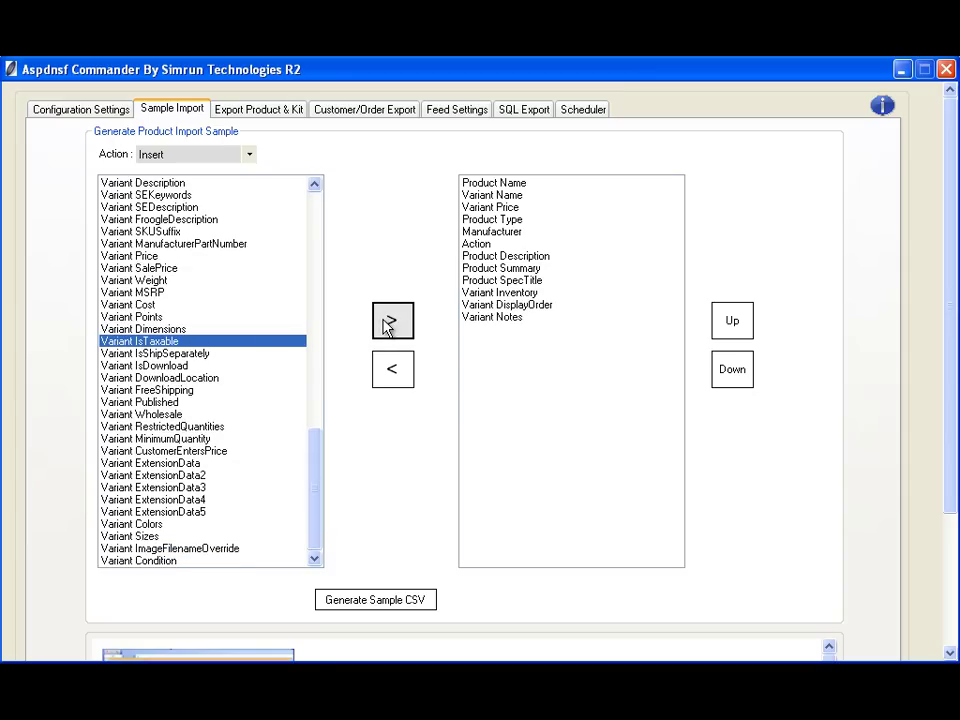
Open Product Export under Export Product & Kit and review the Locale list, keeping NA
left_click(290, 114)
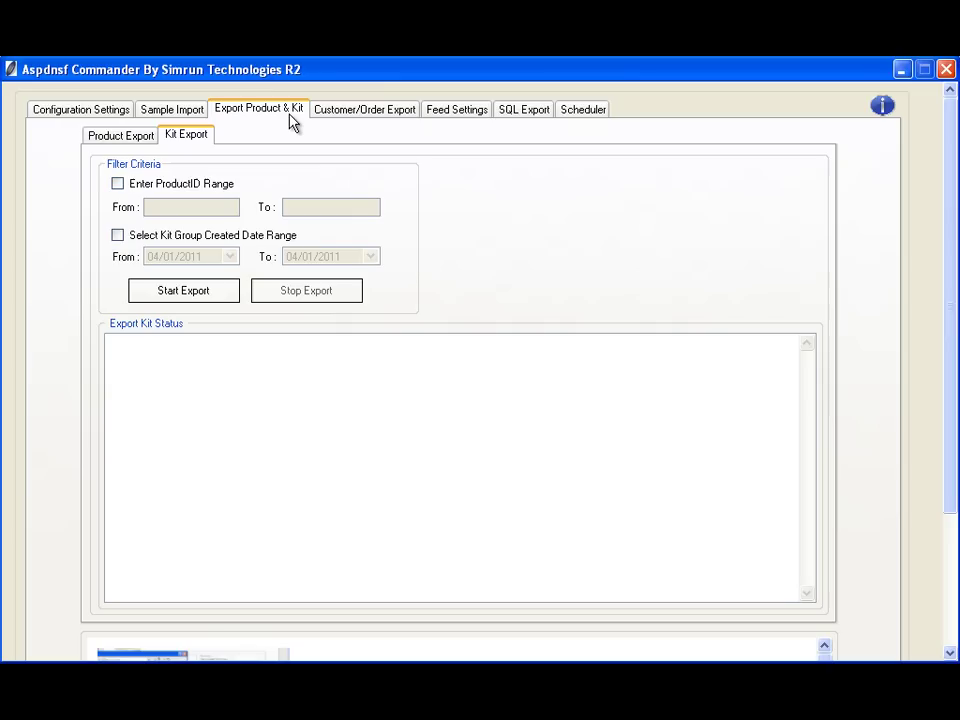
left_click(128, 137)
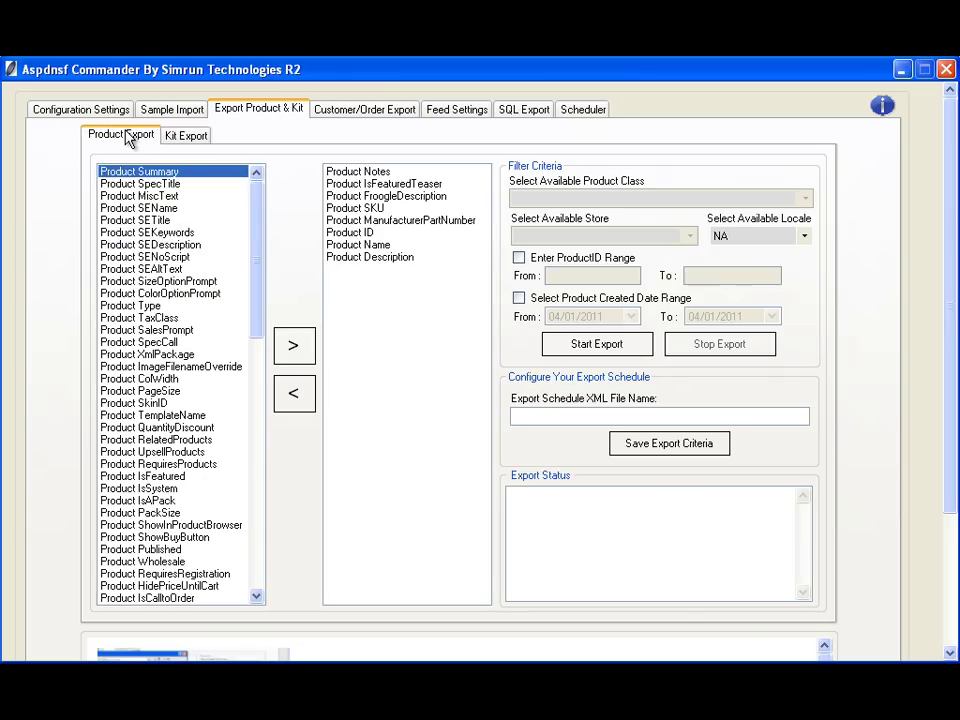
left_click_drag(259, 228, 255, 347)
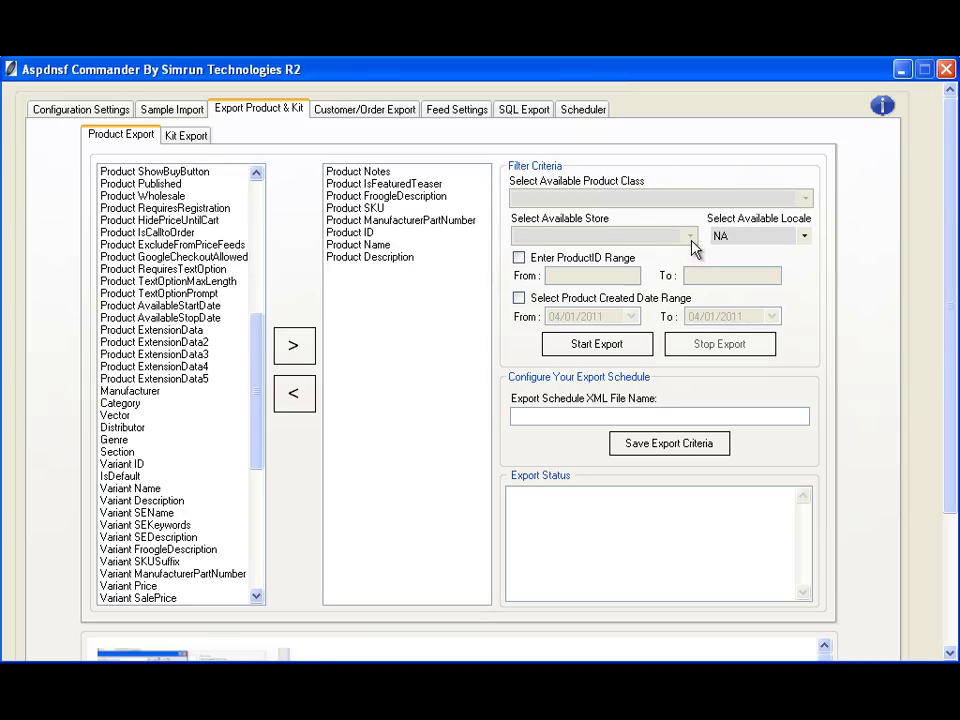
left_click(805, 238)
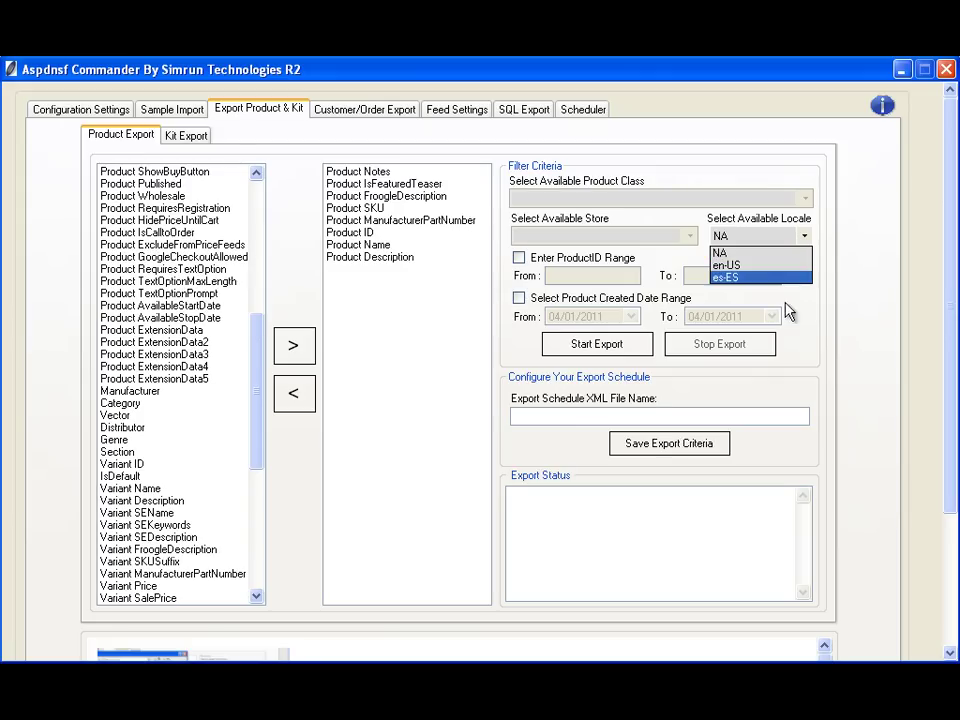
left_click(795, 414)
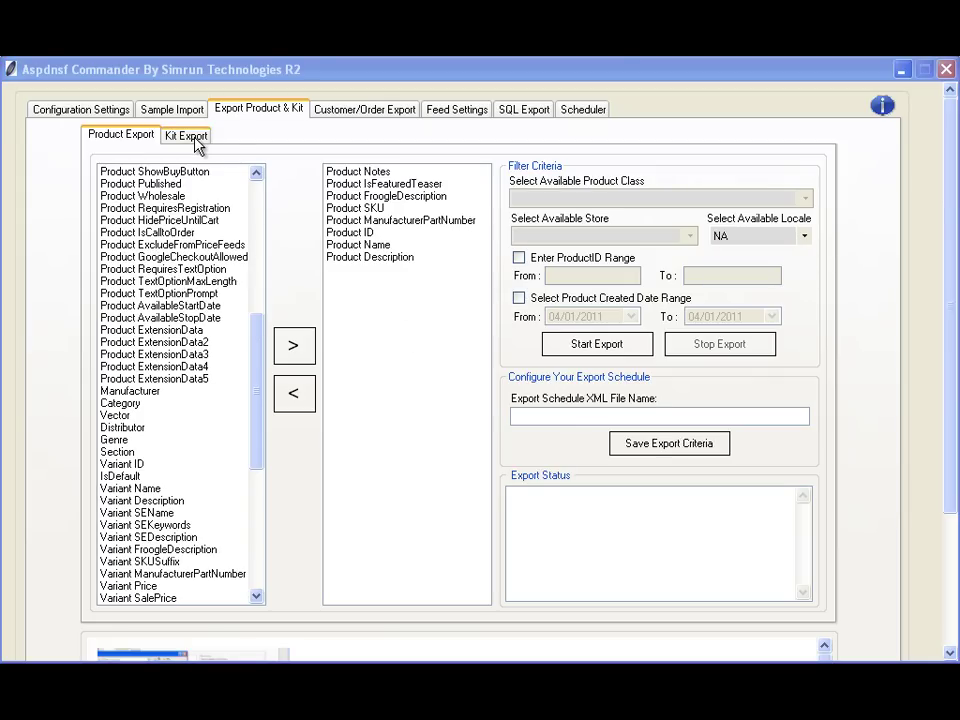
Bring up the Customer/Order Export page with Customer Export by Email selected
left_click(193, 140)
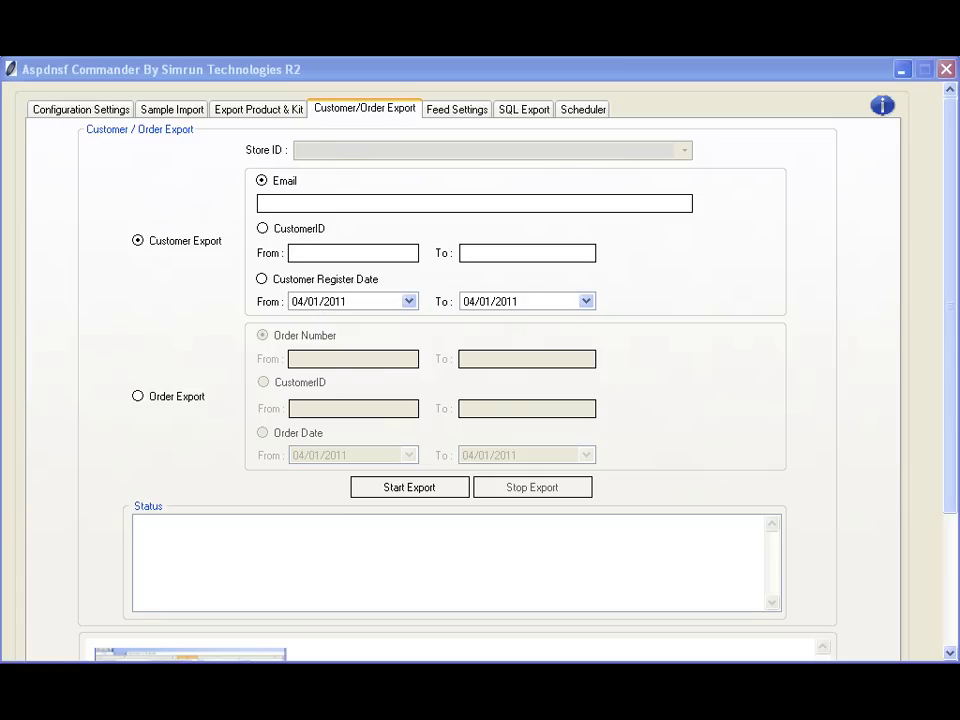
Switch to Feed Settings, showing empty feed type and FTP fields and 1000-record split
key("ctrl+Tab")
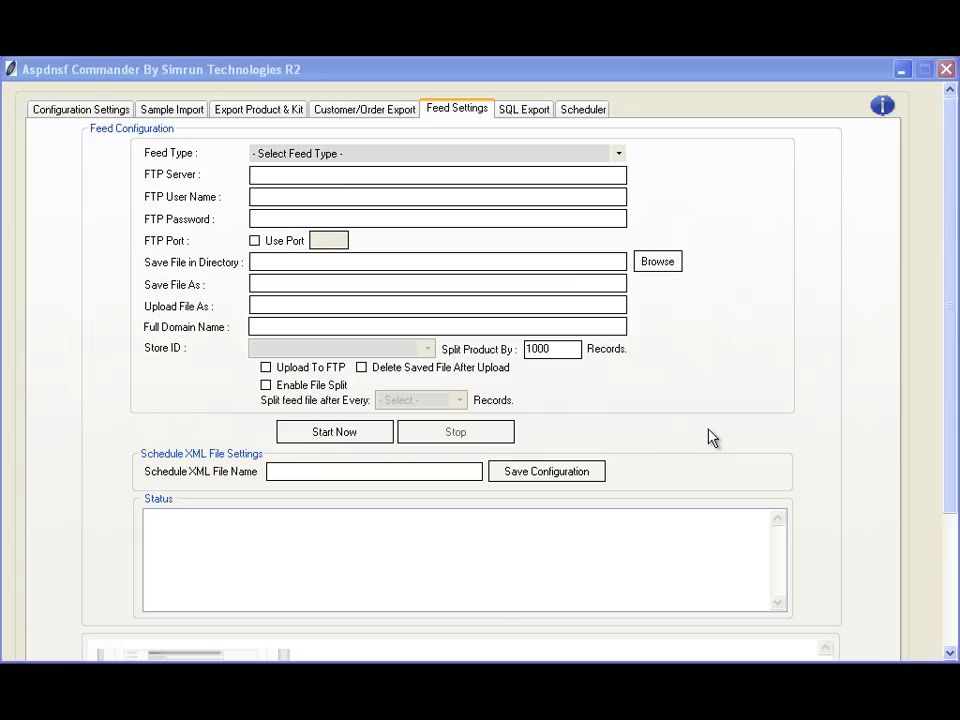
Review the Feed Type options without choosing one, then move to the SQL Export page
left_click(617, 157)
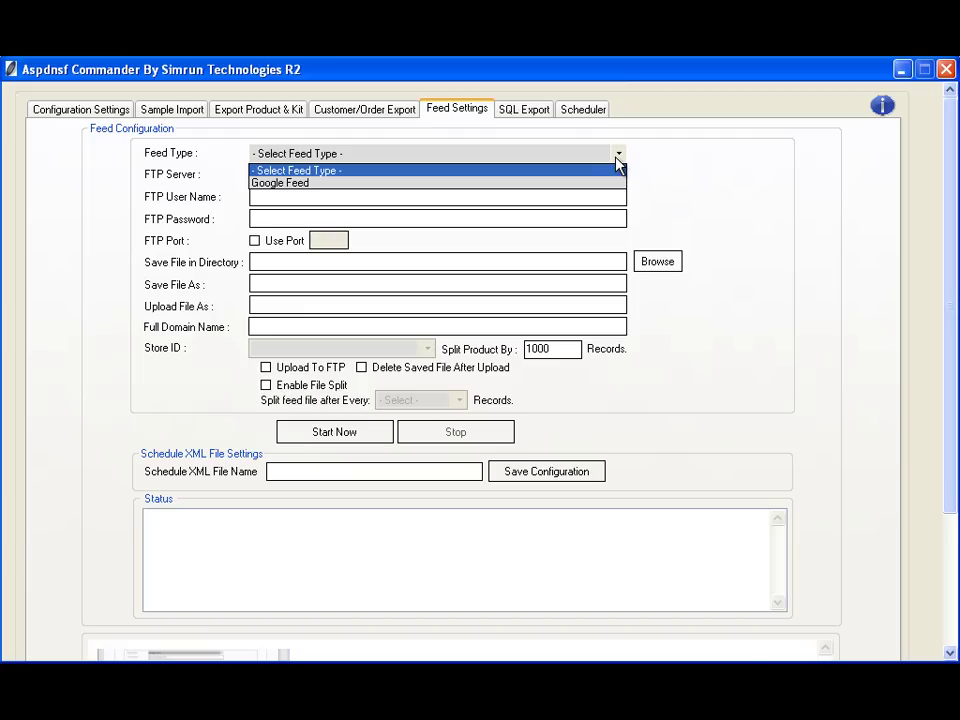
left_click(755, 225)
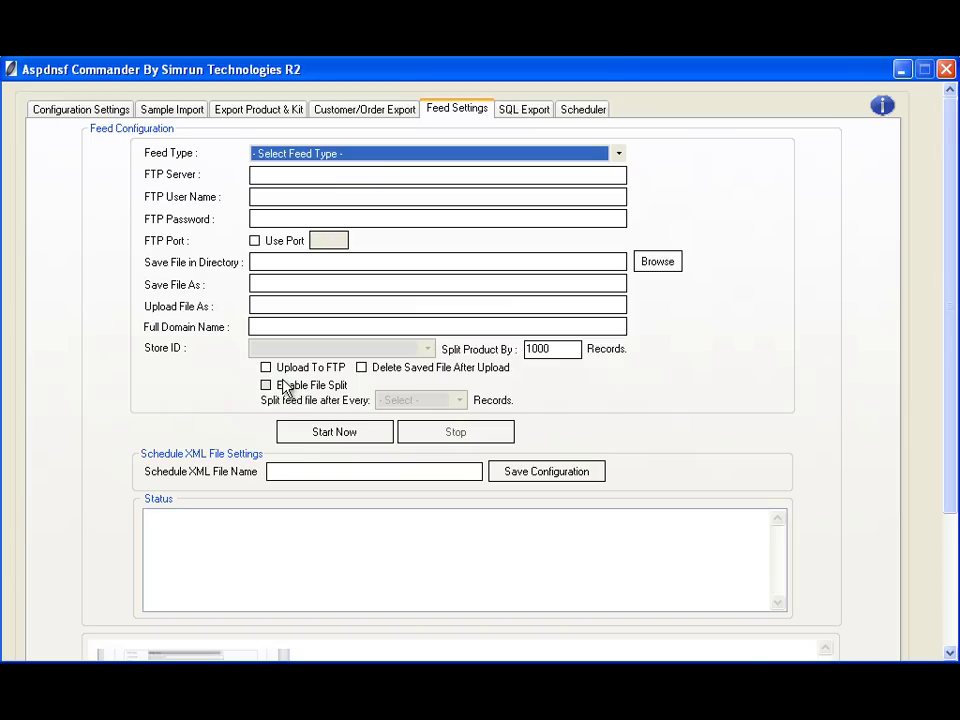
key("ctrl+Tab")
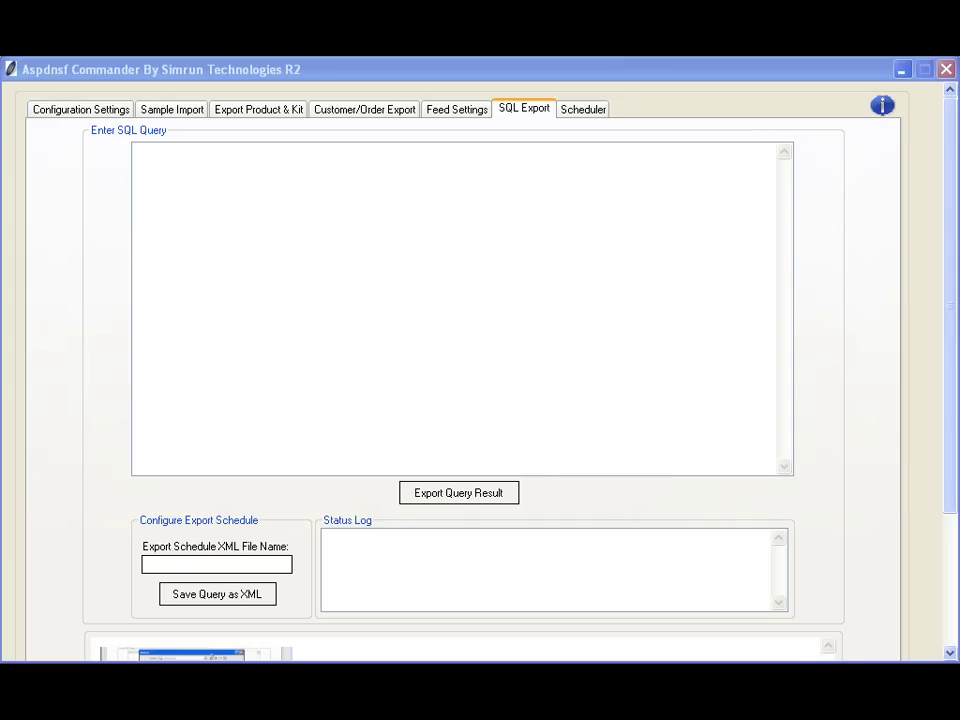
Switch to the Scheduler page showing Schedule Product Import with 00 intervals
key("ctrl+Tab")
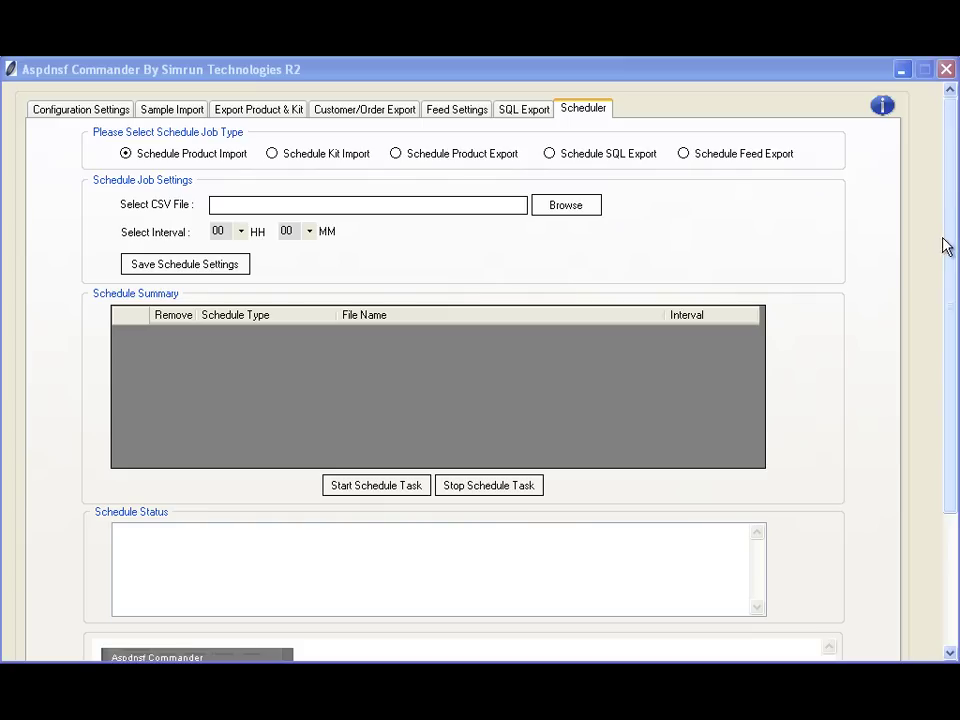
Scroll through the Scheduler and SQL Export pages, then return to Configuration Settings
scroll(950, 229, "down", 3)
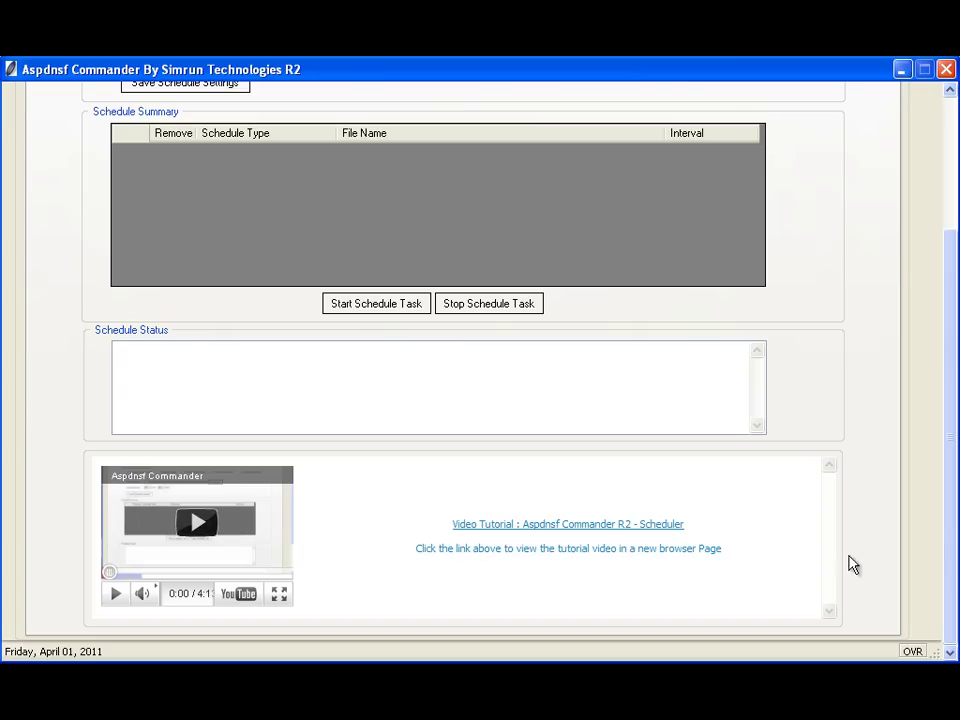
scroll(949, 531, "up", 3)
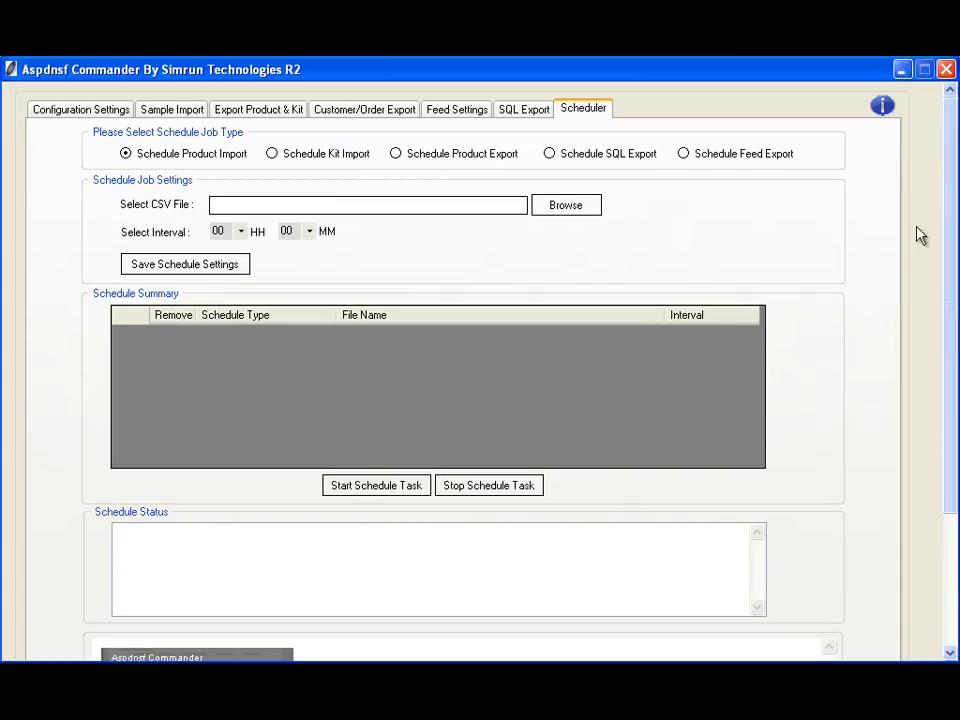
left_click(520, 111)
scroll(949, 144, "down", 3)
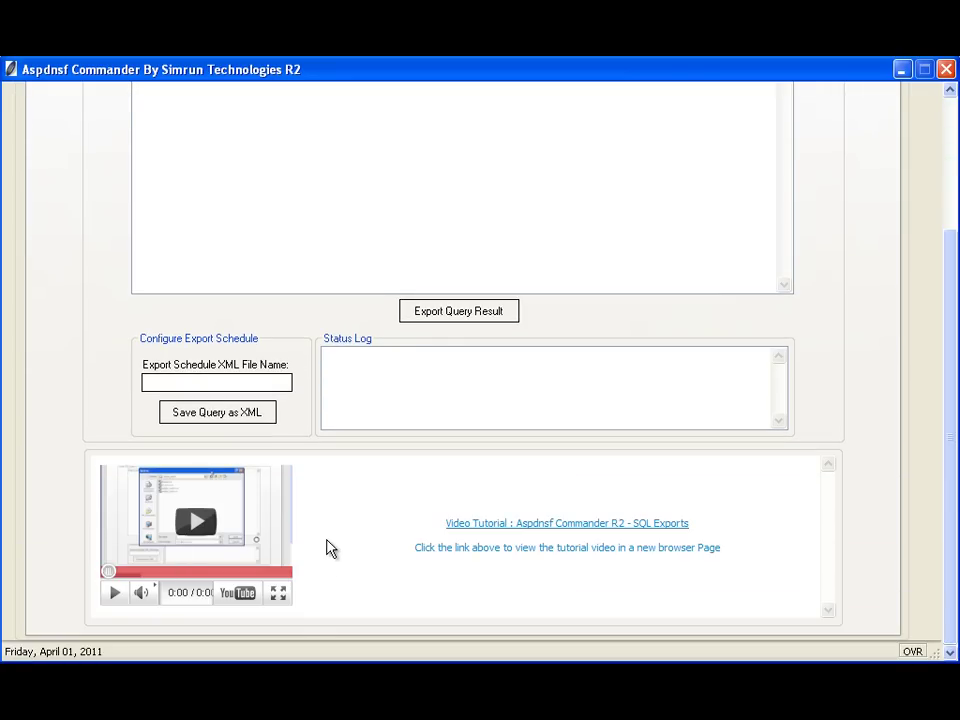
scroll(321, 563, "up", 3)
left_click(82, 110)
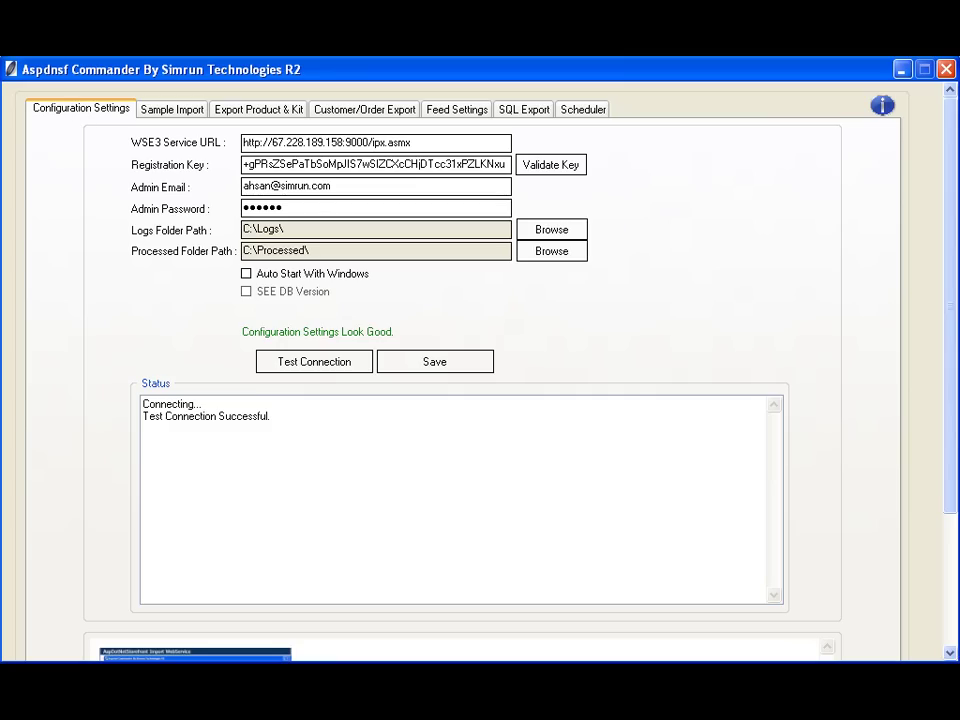
scroll(951, 150, "down", 3)
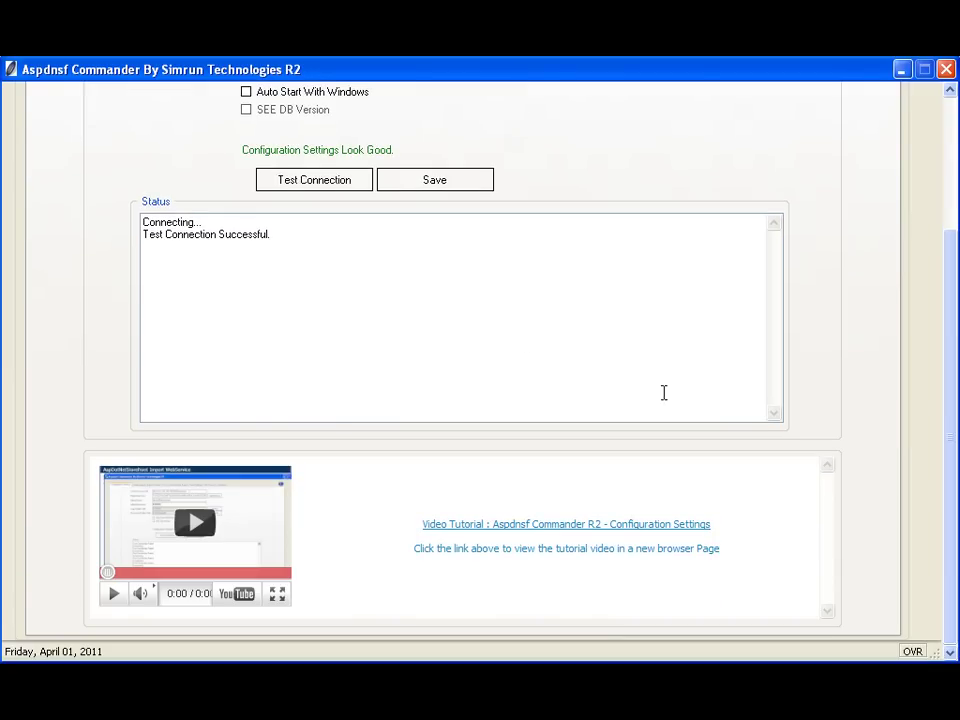
left_click_drag(953, 386, 955, 218)
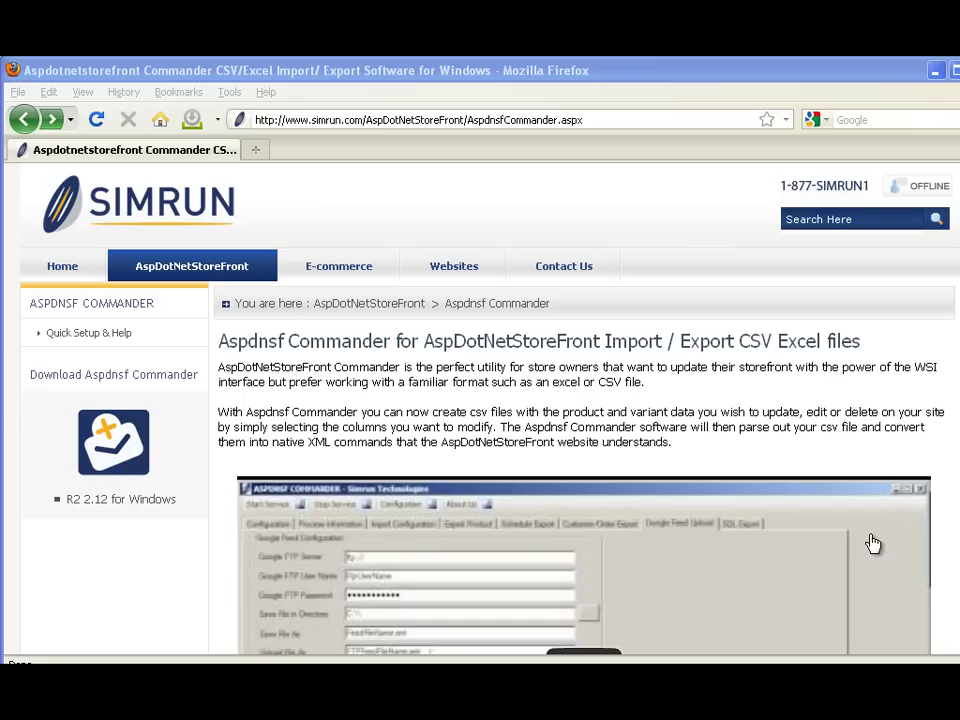
Open Simrun's Contact Us page and scroll through its address, phone numbers and sales contacts
left_click(588, 276)
scroll(738, 340, "down", 1)
scroll(487, 407, "up", 1)
scroll(487, 407, "down", 3)
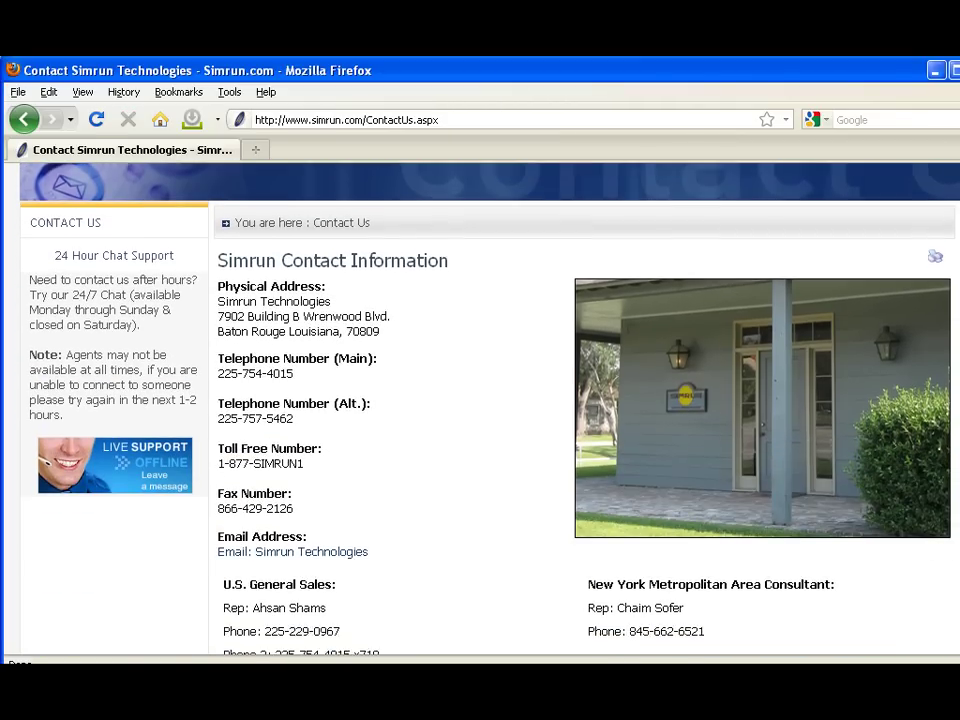
scroll(480, 400, "down", 3)
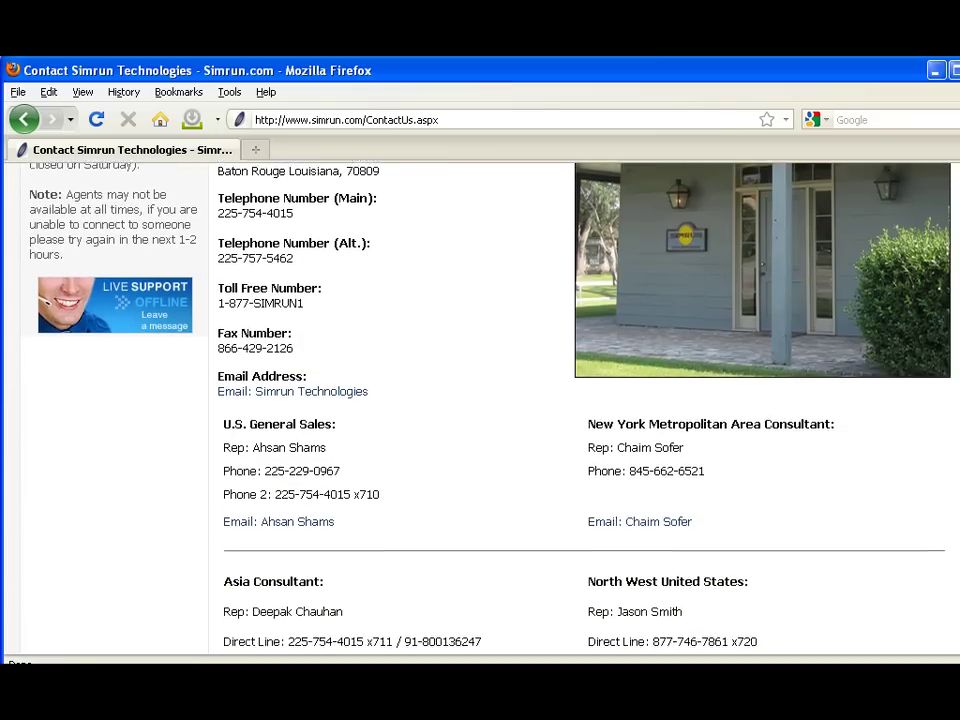
scroll(480, 400, "down", 6)
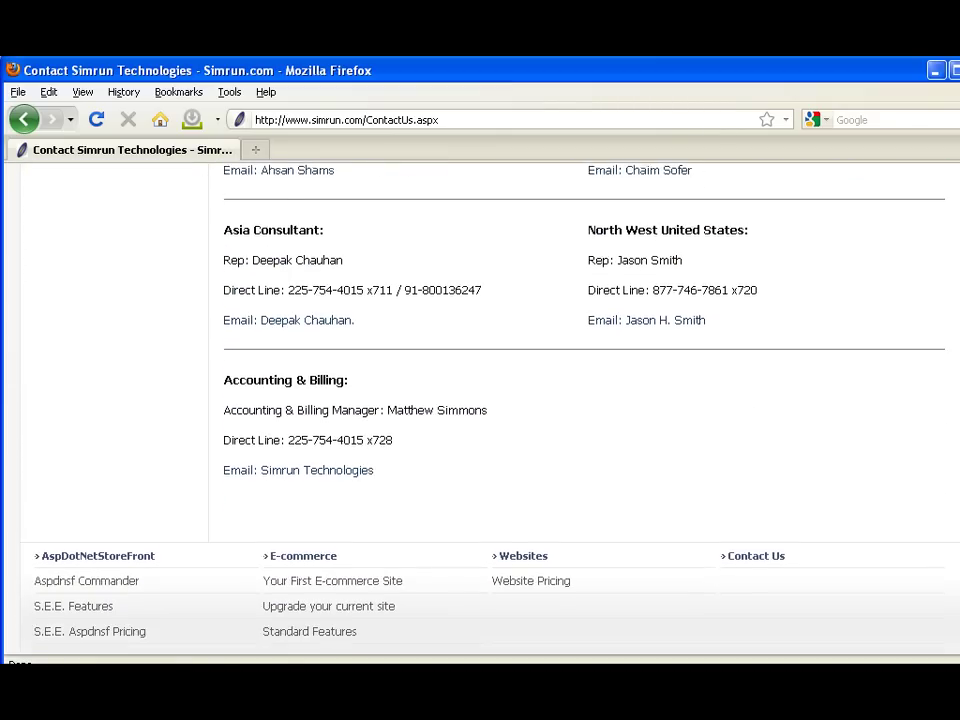
scroll(480, 400, "up", 10)
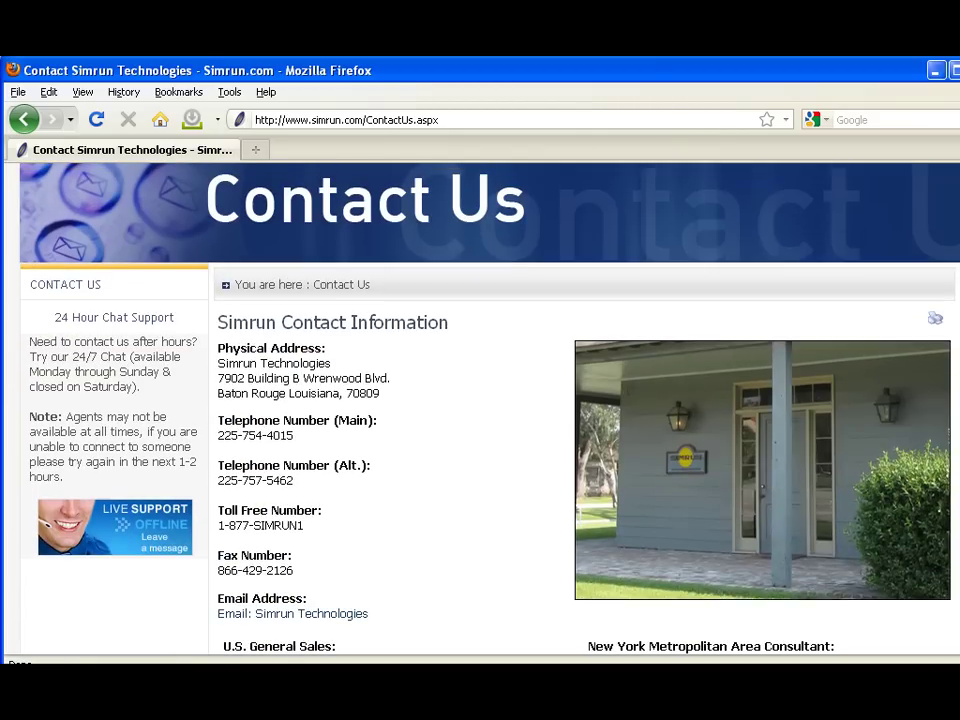